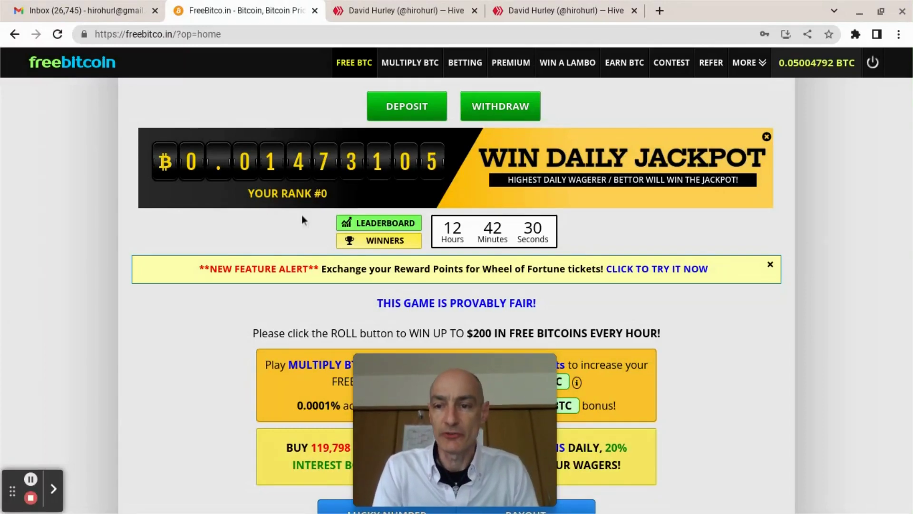
Open FreeBitco.in personal stats to see the Payments Sent list (0.00160000 and 0.00500000 BTC).
{"action": "mouse_move", "coordinate": [768, 69]}
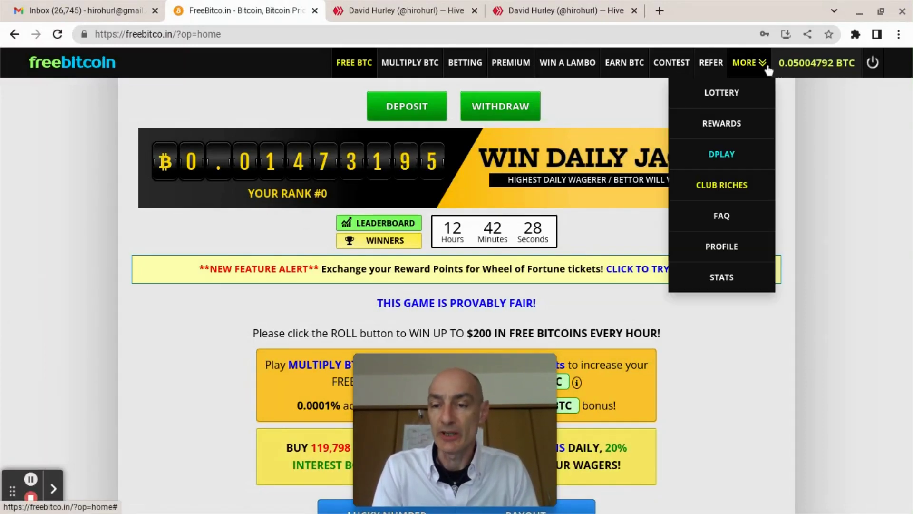
{"action": "left_click", "coordinate": [722, 278]}
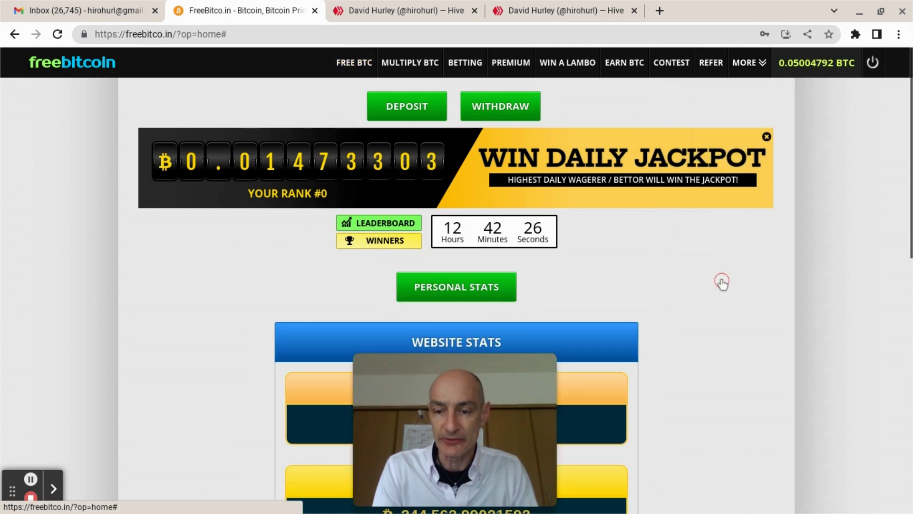
{"action": "left_click", "coordinate": [478, 288]}
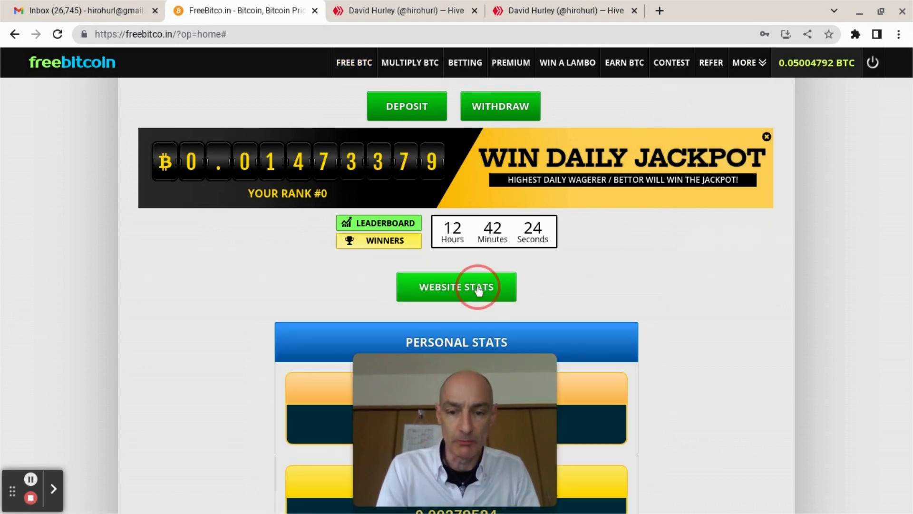
{"action": "scroll", "coordinate": [662, 291], "scroll_direction": "down", "scroll_amount": 8}
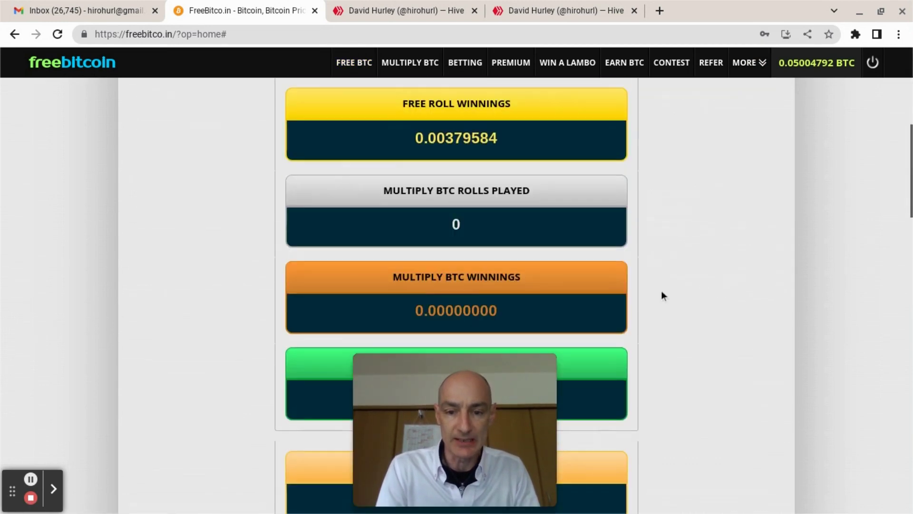
{"action": "scroll", "coordinate": [662, 295], "scroll_direction": "down", "scroll_amount": 10}
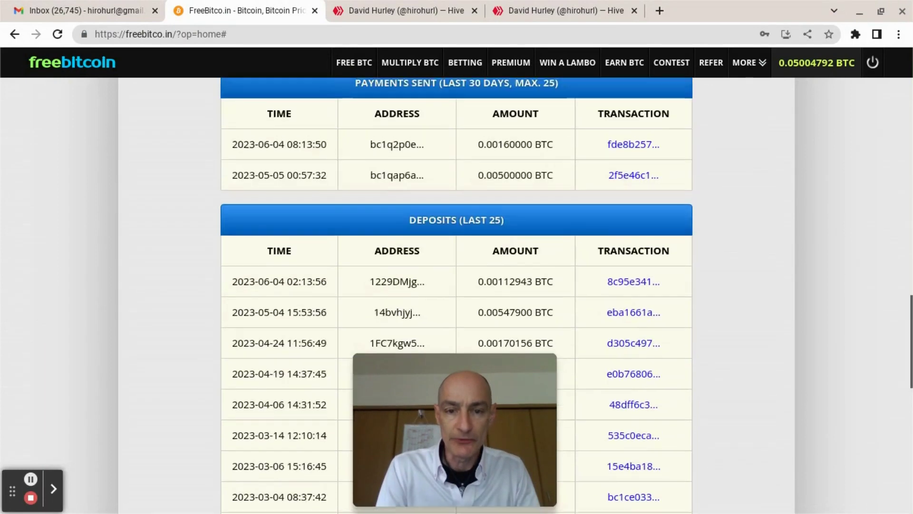
{"action": "scroll", "coordinate": [470, 199], "scroll_direction": "up", "scroll_amount": 1}
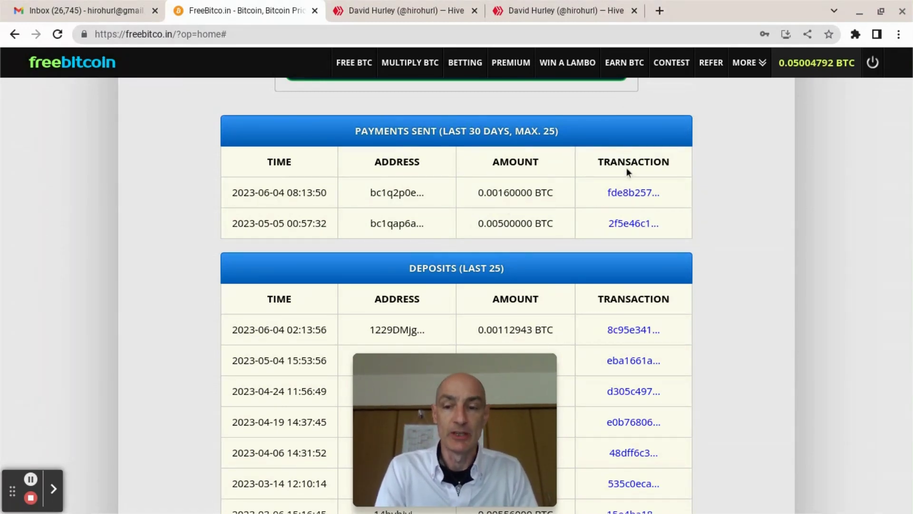
Inspect the 0.00160000 BTC payment's transaction on Blockchain.com, confirmed in block 792,833, then return to Hive.
{"action": "left_click", "coordinate": [634, 193]}
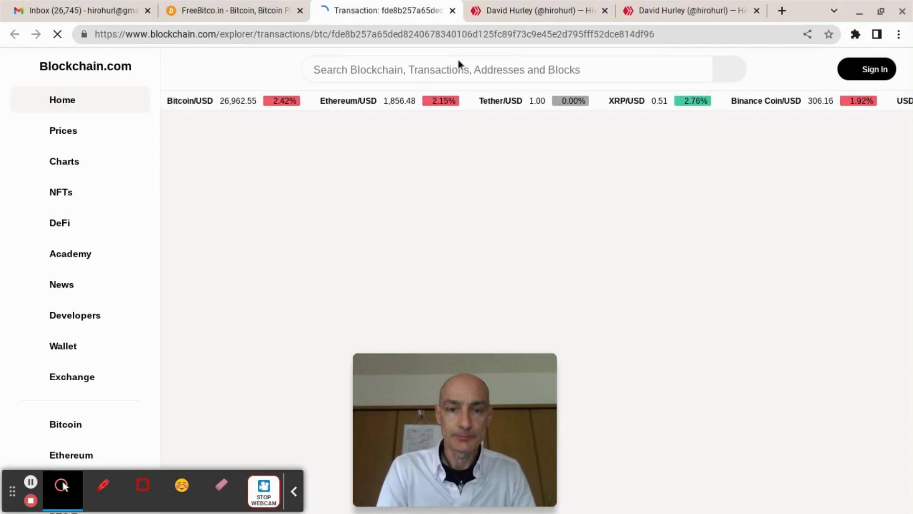
{"action": "scroll", "coordinate": [388, 268], "scroll_direction": "down", "scroll_amount": 3}
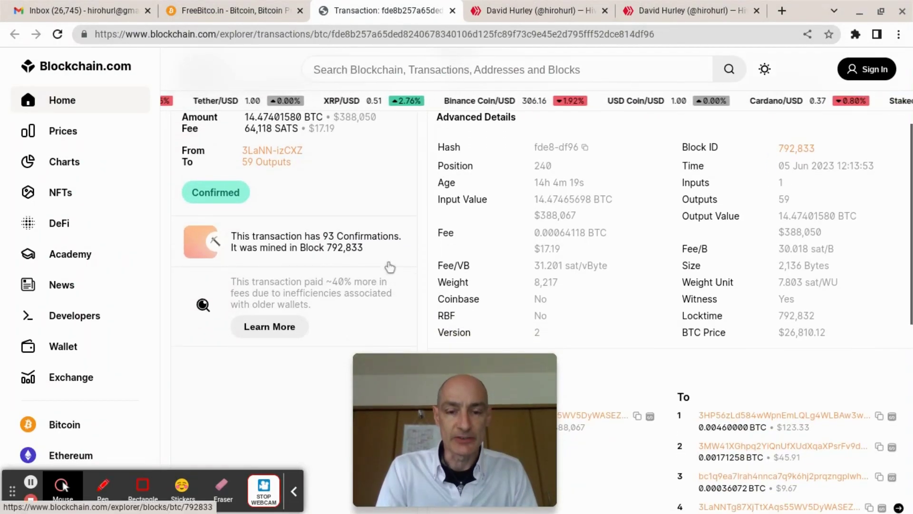
{"action": "scroll", "coordinate": [601, 242], "scroll_direction": "down", "scroll_amount": 4}
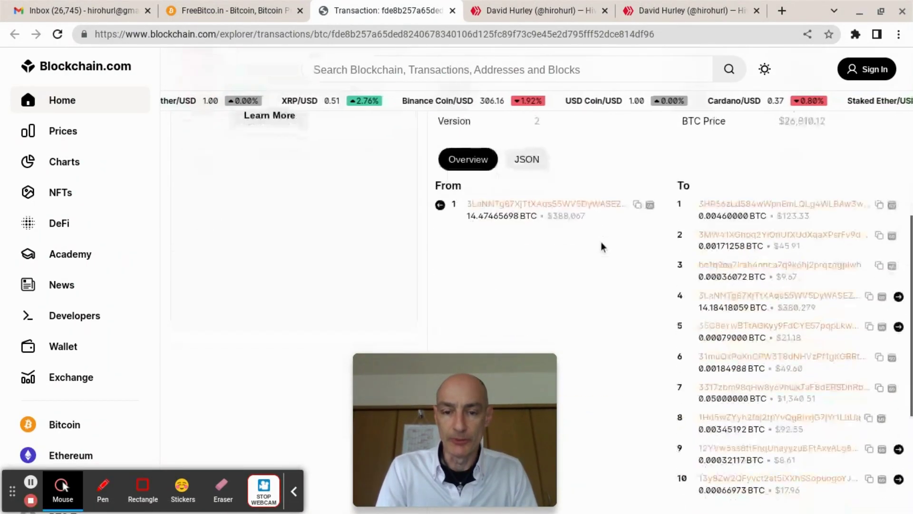
{"action": "scroll", "coordinate": [601, 241], "scroll_direction": "up", "scroll_amount": 8}
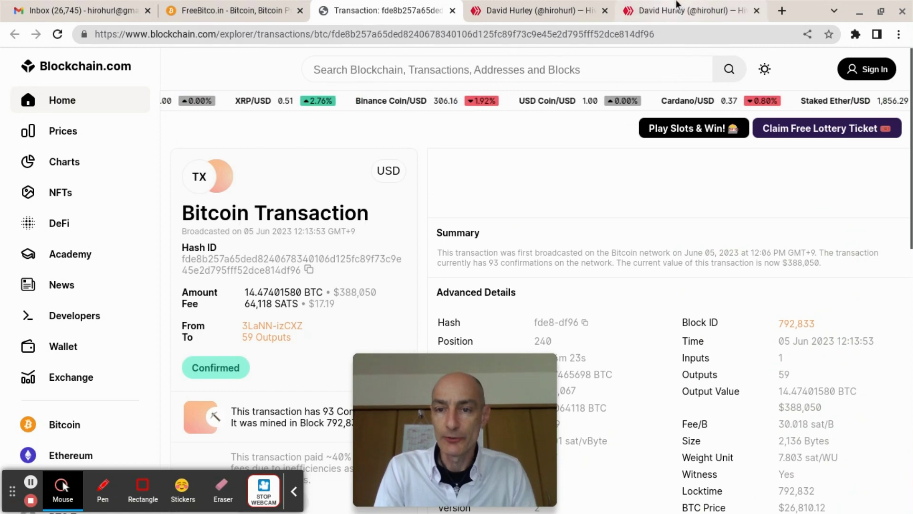
{"action": "left_click", "coordinate": [561, 11]}
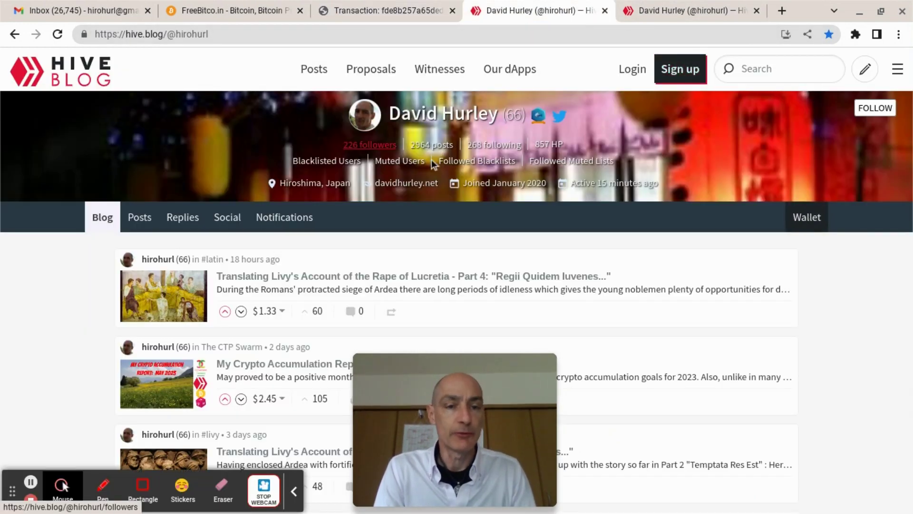
Review the Hive wallet: 123.948 HIVE received from freebitcoin, balance 128.149 HIVE.
{"action": "left_click", "coordinate": [802, 219]}
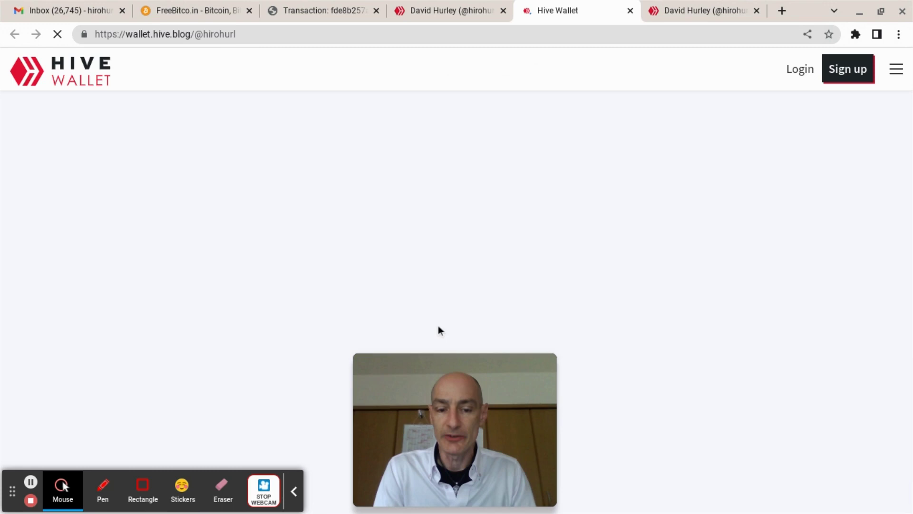
{"action": "left_click", "coordinate": [294, 491]}
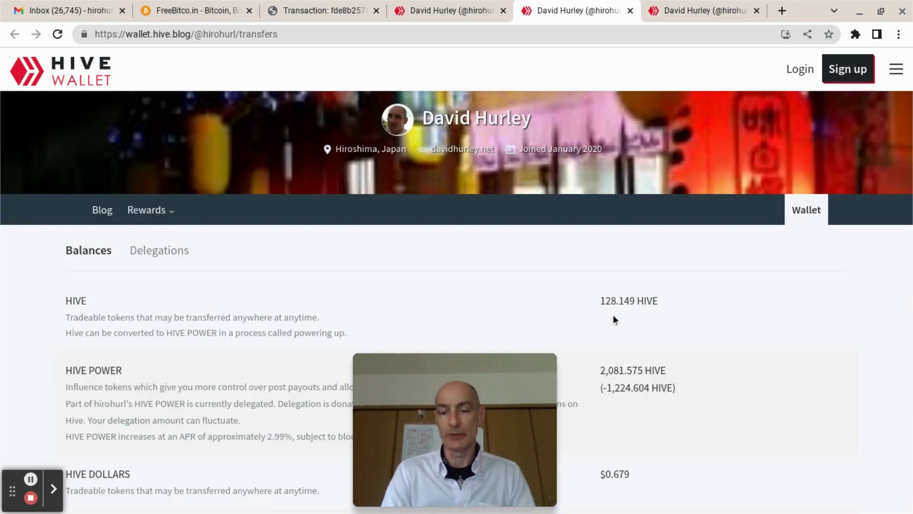
{"action": "scroll", "coordinate": [263, 263], "scroll_direction": "down", "scroll_amount": 2}
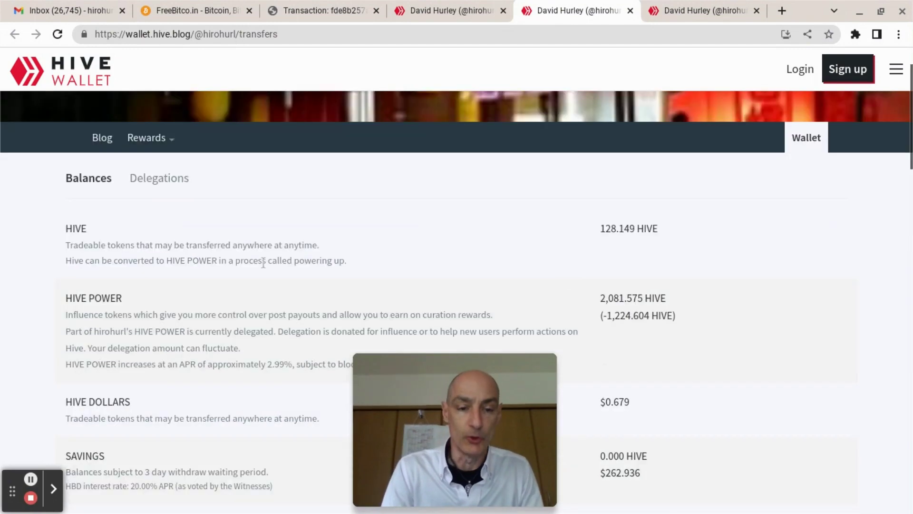
{"action": "scroll", "coordinate": [263, 263], "scroll_direction": "down", "scroll_amount": 8}
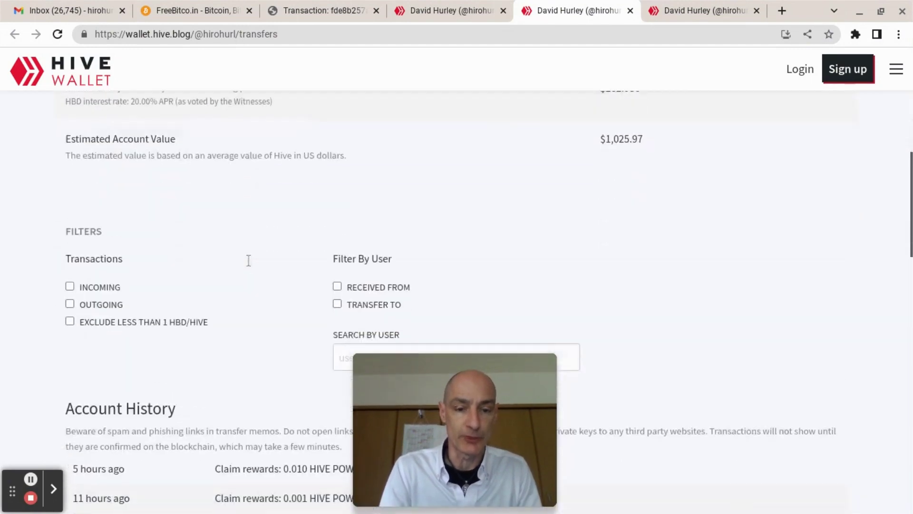
{"action": "scroll", "coordinate": [248, 260], "scroll_direction": "down", "scroll_amount": 6}
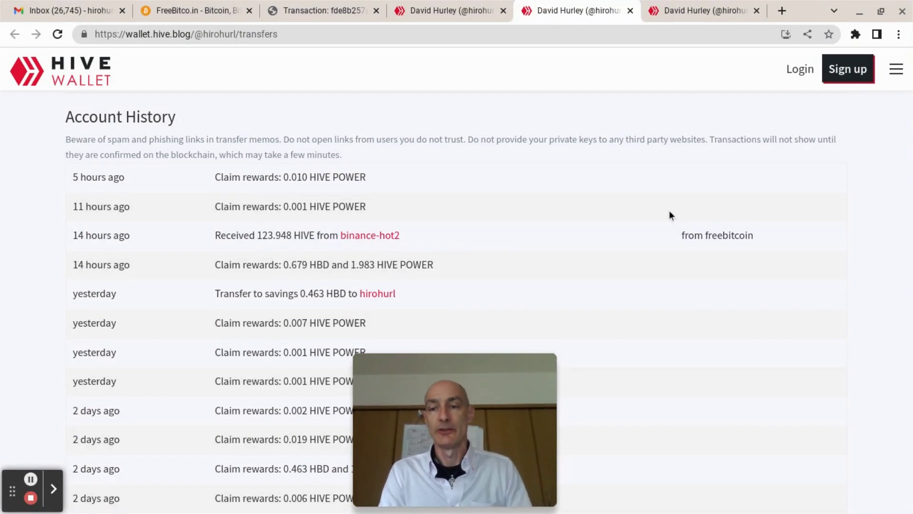
{"action": "scroll", "coordinate": [669, 211], "scroll_direction": "up", "scroll_amount": 3}
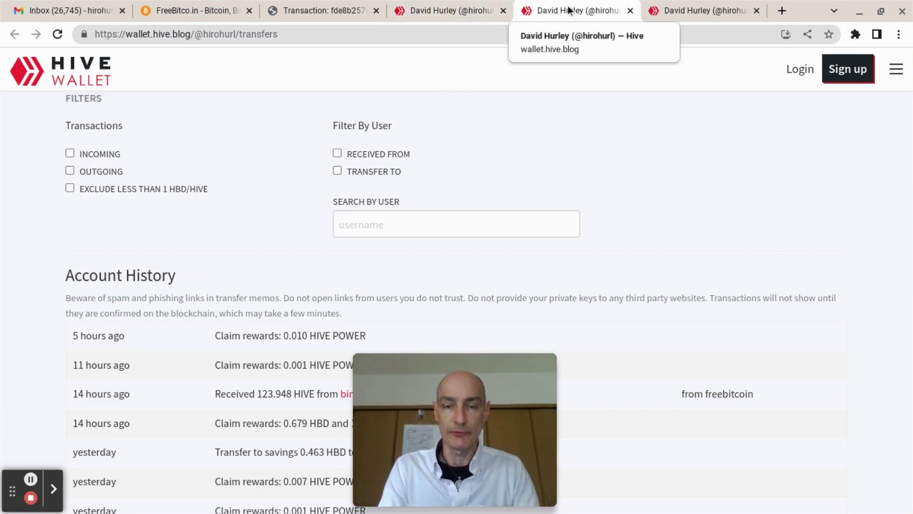
Revisit the blog profile, then go back to the wallet transfers page and its top.
{"action": "left_click", "coordinate": [447, 10]}
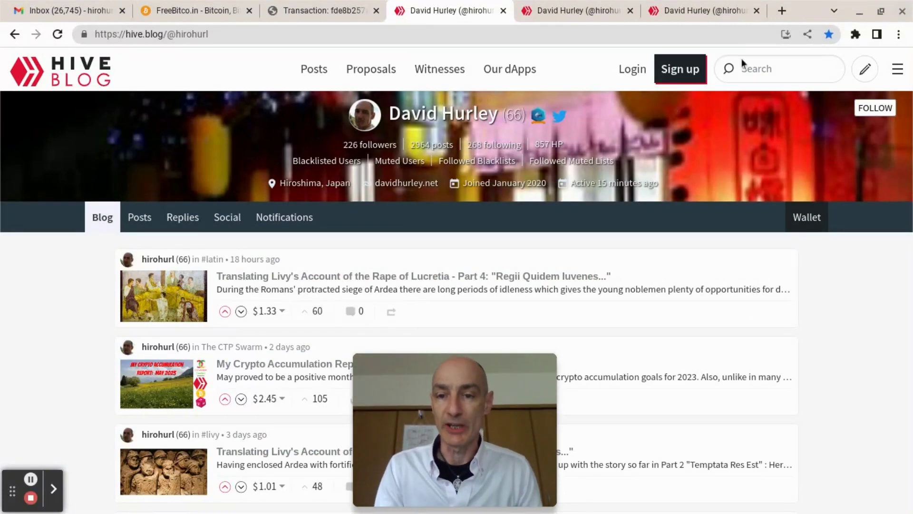
{"action": "left_click", "coordinate": [589, 10]}
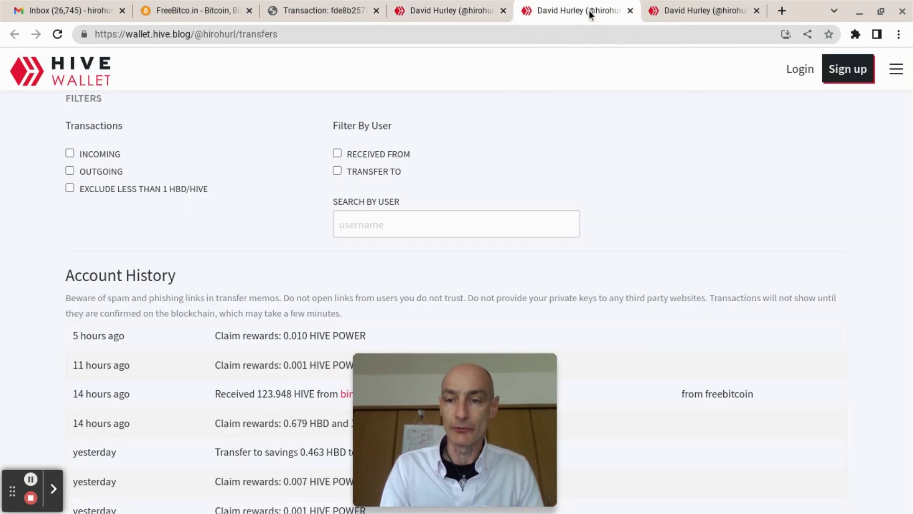
{"action": "scroll", "coordinate": [700, 84], "scroll_direction": "up", "scroll_amount": 3}
{"action": "scroll", "coordinate": [700, 81], "scroll_direction": "up", "scroll_amount": 10}
{"action": "scroll", "coordinate": [700, 82], "scroll_direction": "down", "scroll_amount": 2}
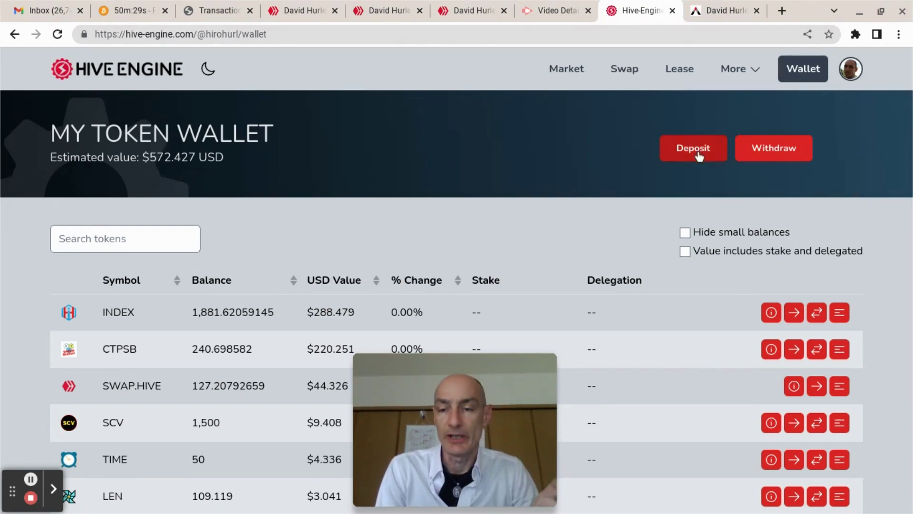
Open Hive Engine's deposit window, browse the depositable tokens, close it, and scroll the wallet table.
{"action": "left_click", "coordinate": [473, 9]}
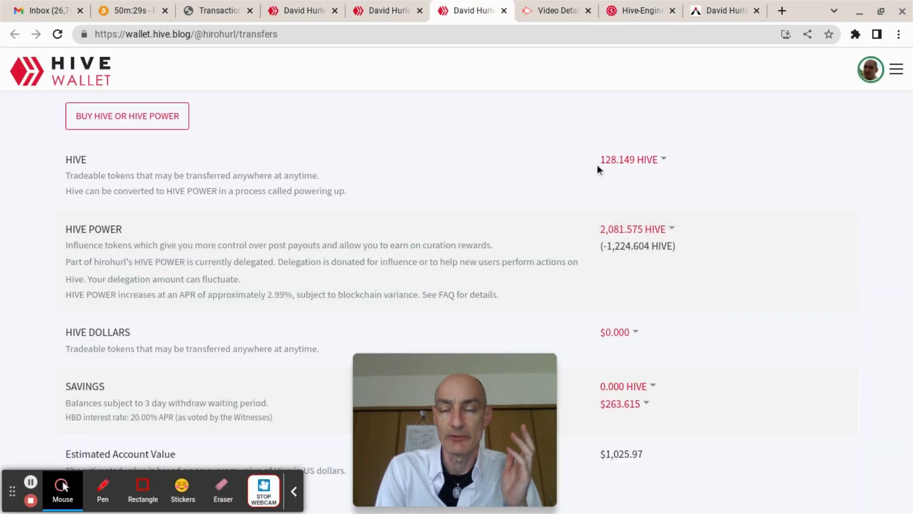
{"action": "left_click", "coordinate": [651, 12]}
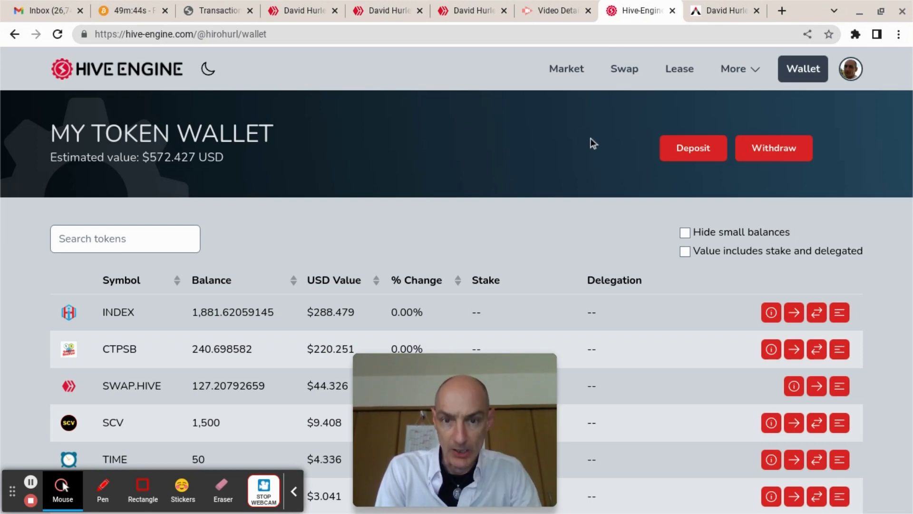
{"action": "left_click", "coordinate": [697, 149]}
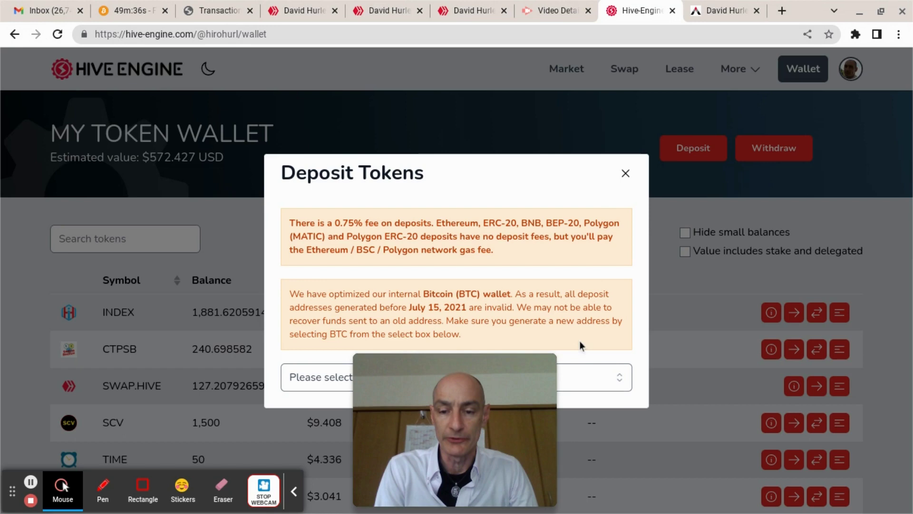
{"action": "left_click", "coordinate": [584, 381]}
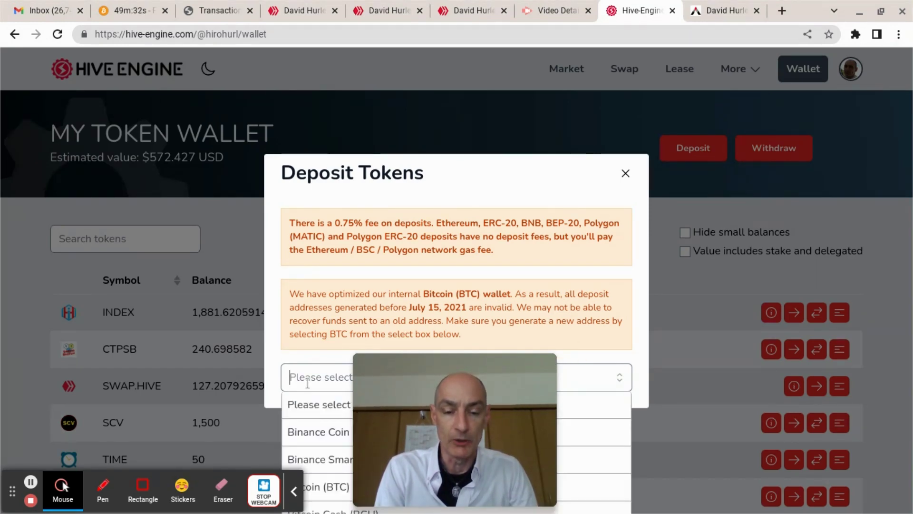
{"action": "left_click", "coordinate": [625, 173]}
{"action": "scroll", "coordinate": [643, 176], "scroll_direction": "down", "scroll_amount": 3}
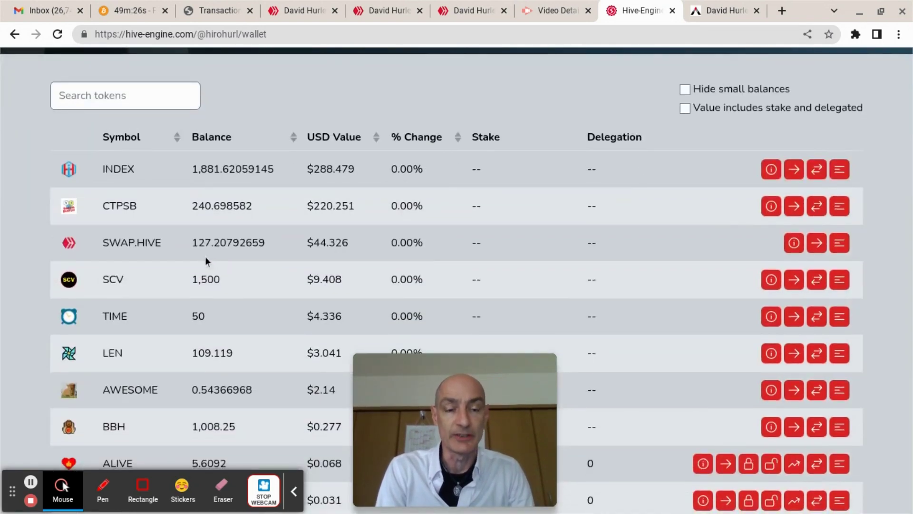
Reload the Hive wallet, then check Hive Engine shows 127.20792659 SWAP.HIVE and 240.698582 CTPSB.
{"action": "left_click", "coordinate": [471, 9]}
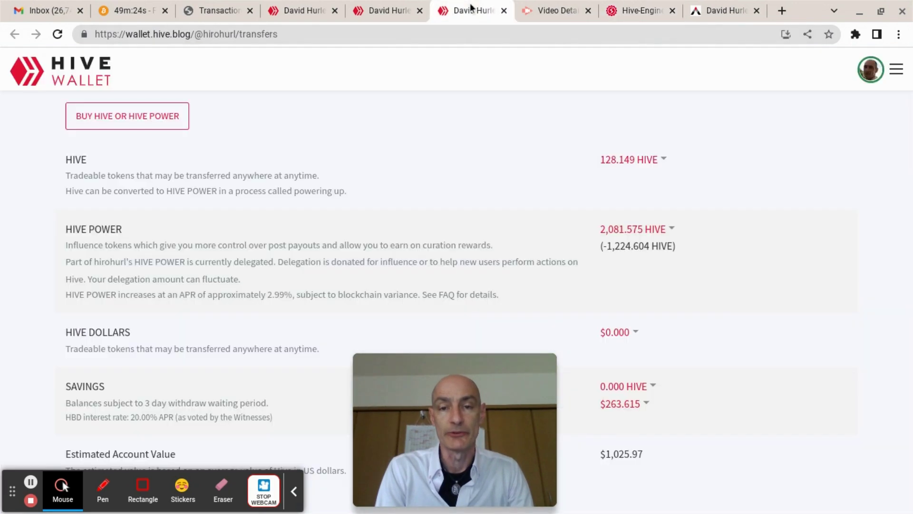
{"action": "left_click", "coordinate": [58, 34]}
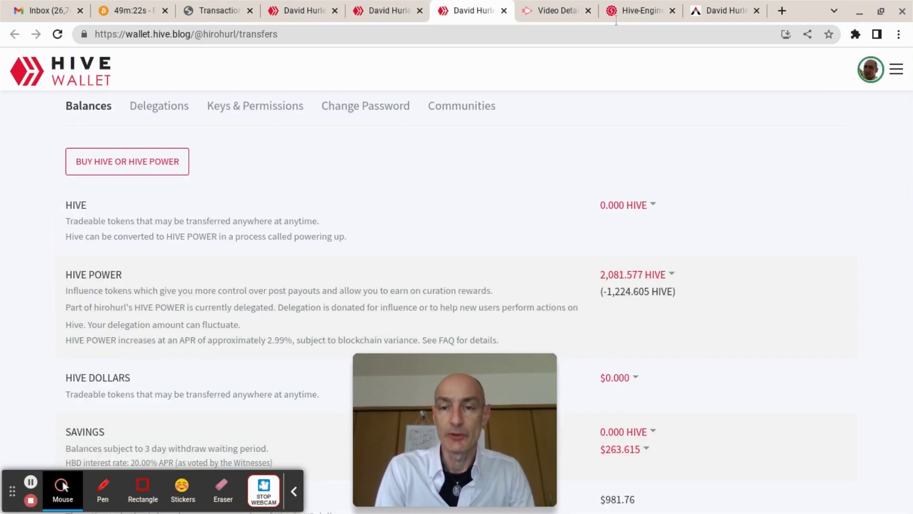
{"action": "left_click", "coordinate": [634, 11]}
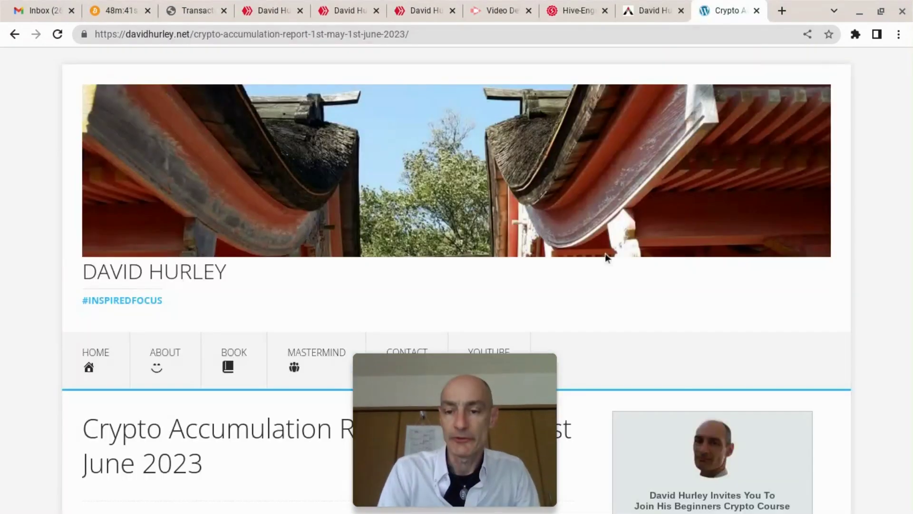
Scroll the Crypto Accumulation Report to its holdings table, showing CTPSB at 240 against a 250 target.
{"action": "scroll", "coordinate": [605, 253], "scroll_direction": "down", "scroll_amount": 2}
{"action": "scroll", "coordinate": [602, 261], "scroll_direction": "down", "scroll_amount": 15}
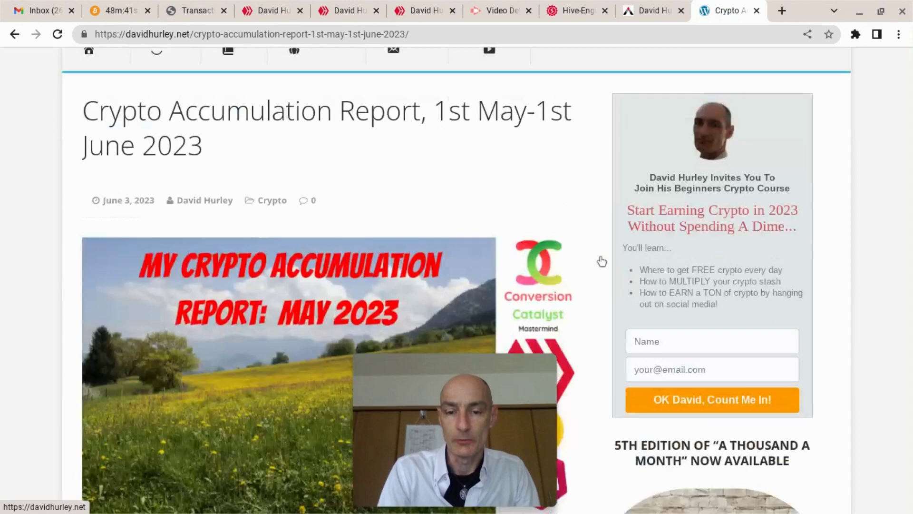
{"action": "scroll", "coordinate": [602, 261], "scroll_direction": "down", "scroll_amount": 1}
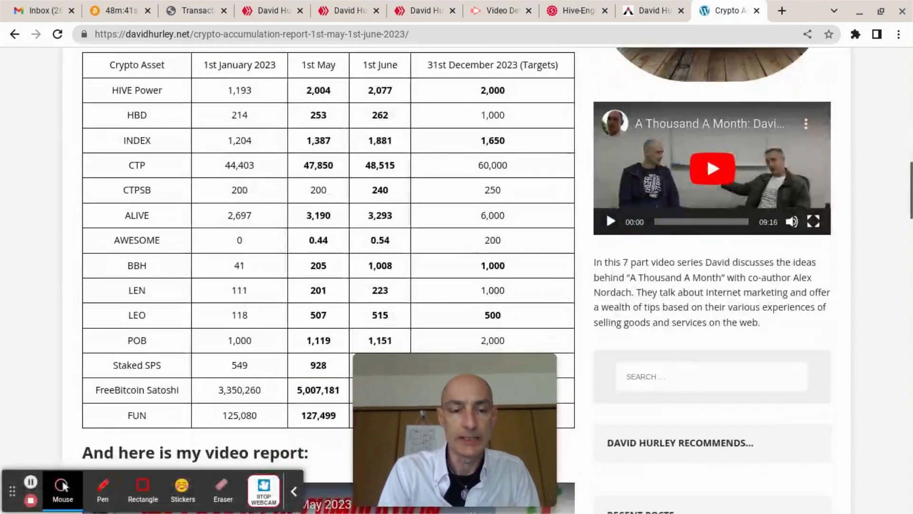
{"action": "scroll", "coordinate": [374, 50], "scroll_direction": "up", "scroll_amount": 1}
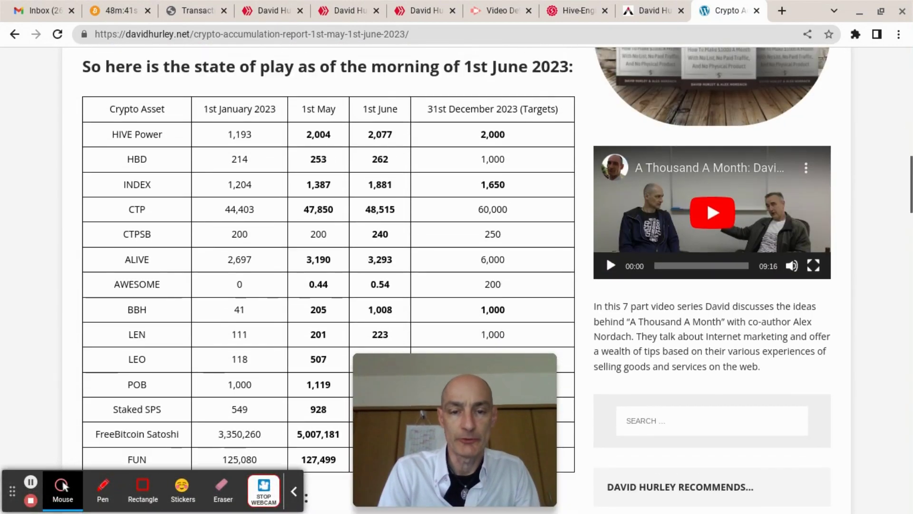
{"action": "scroll", "coordinate": [381, 156], "scroll_direction": "down", "scroll_amount": 1}
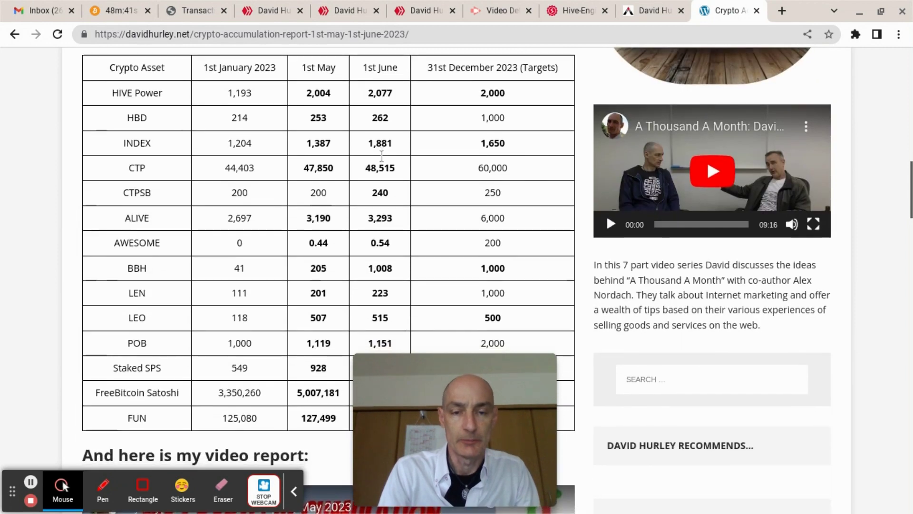
{"action": "scroll", "coordinate": [381, 156], "scroll_direction": "down", "scroll_amount": 1}
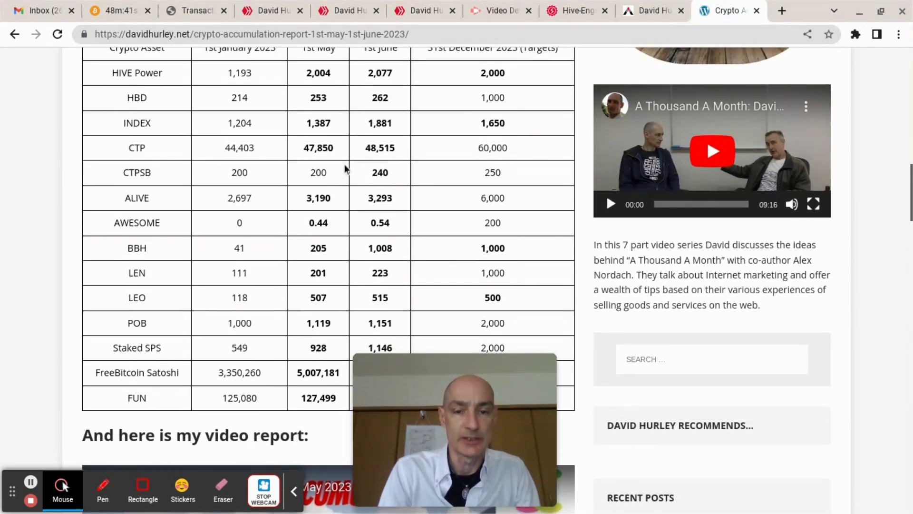
{"action": "scroll", "coordinate": [394, 172], "scroll_direction": "down", "scroll_amount": 1}
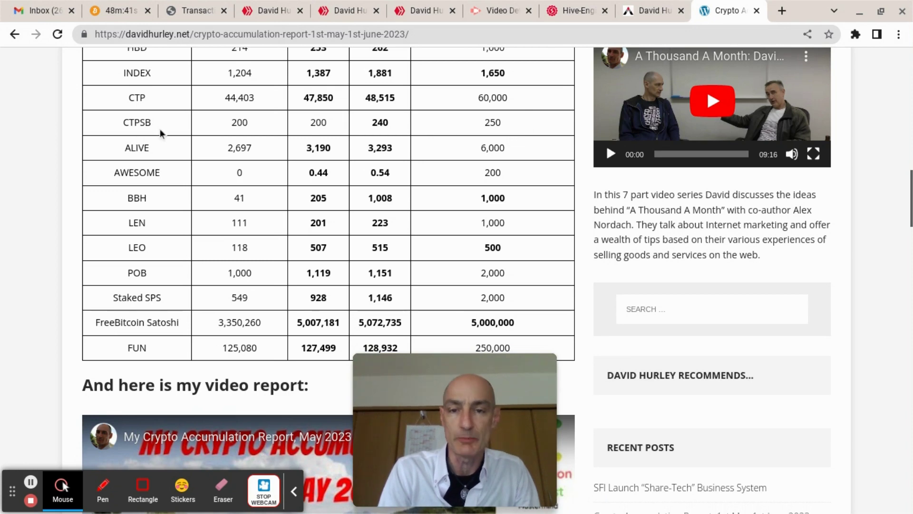
Open the CTPSB market from the Hive Engine wallet and view its buy/sell forms at 2.626 HIVE.
{"action": "left_click", "coordinate": [573, 10]}
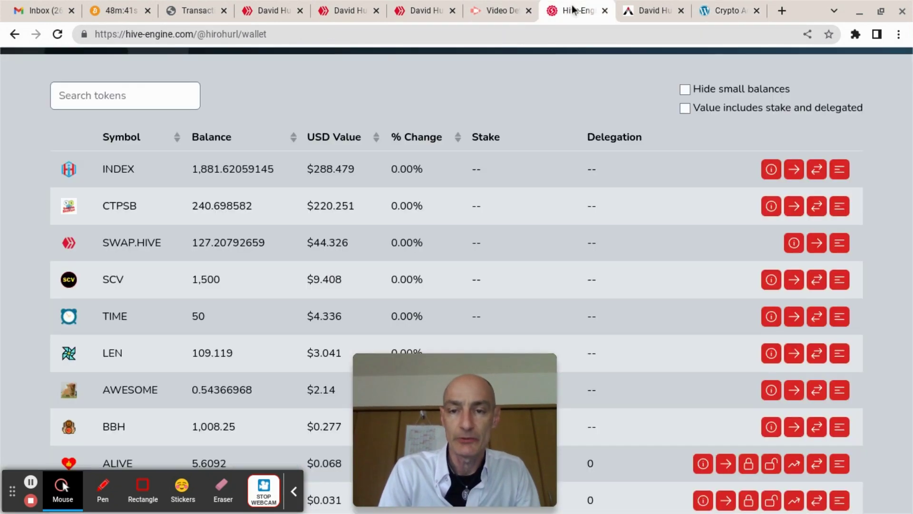
{"action": "scroll", "coordinate": [551, 229], "scroll_direction": "down", "scroll_amount": 1}
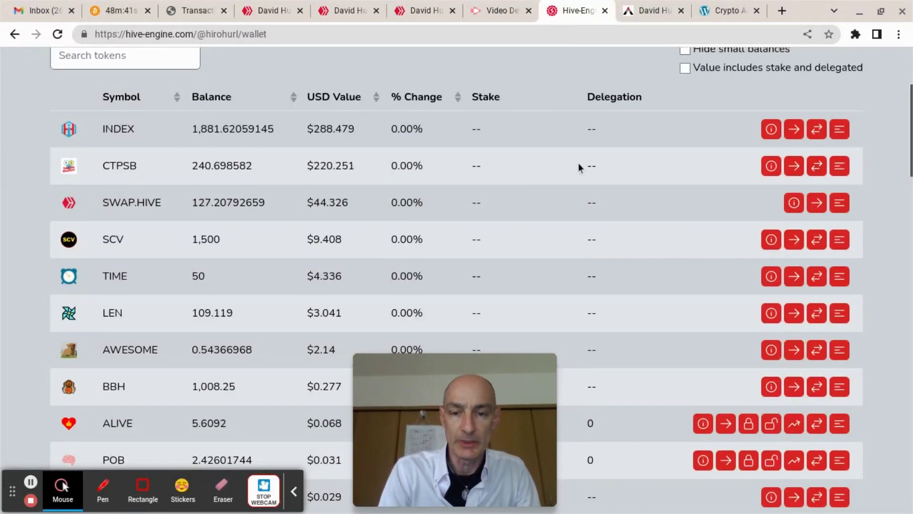
{"action": "left_click", "coordinate": [818, 167]}
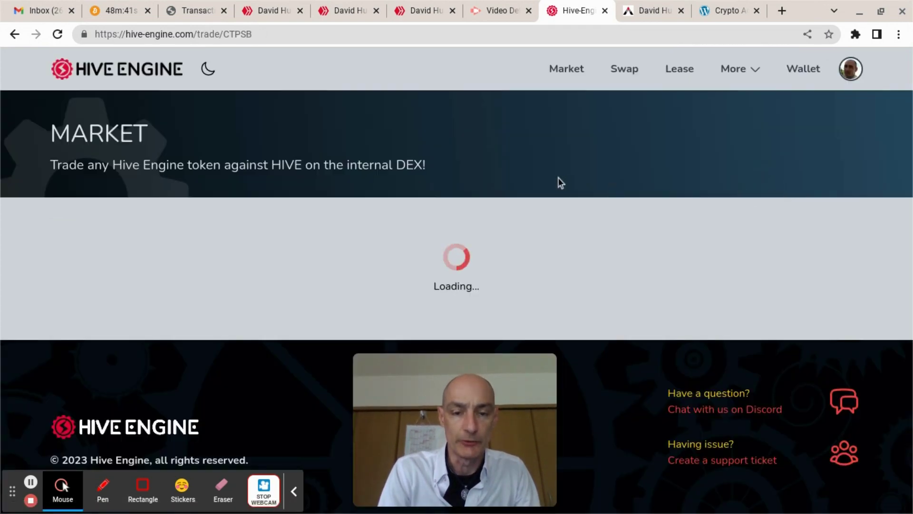
{"action": "scroll", "coordinate": [655, 232], "scroll_direction": "down", "scroll_amount": 5}
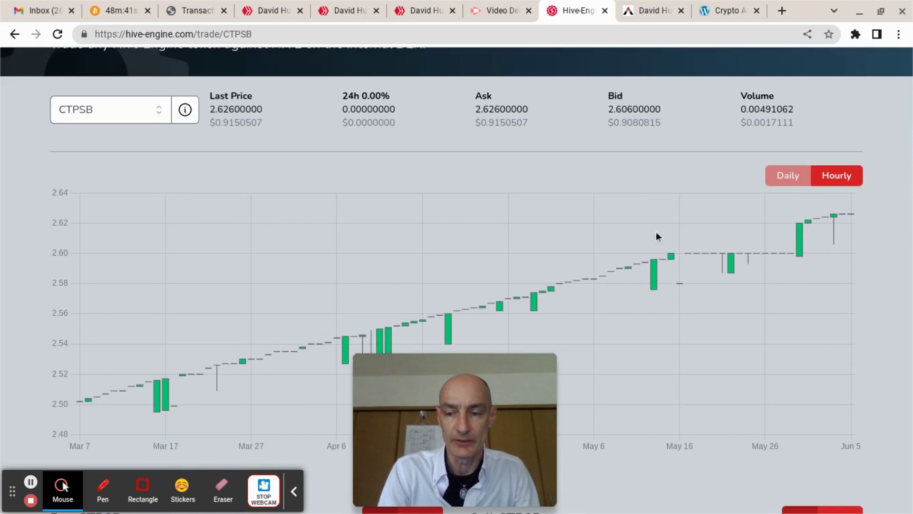
{"action": "scroll", "coordinate": [655, 232], "scroll_direction": "up", "scroll_amount": 2}
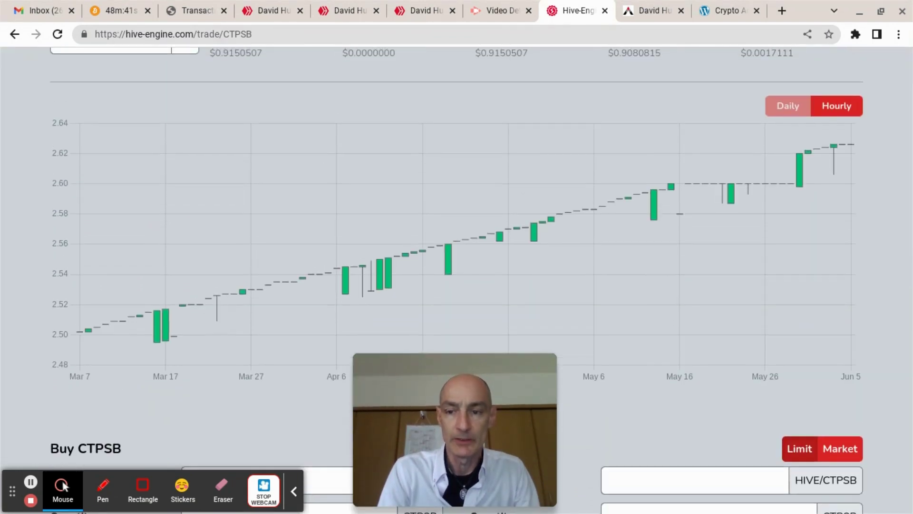
{"action": "scroll", "coordinate": [757, 212], "scroll_direction": "down", "scroll_amount": 7}
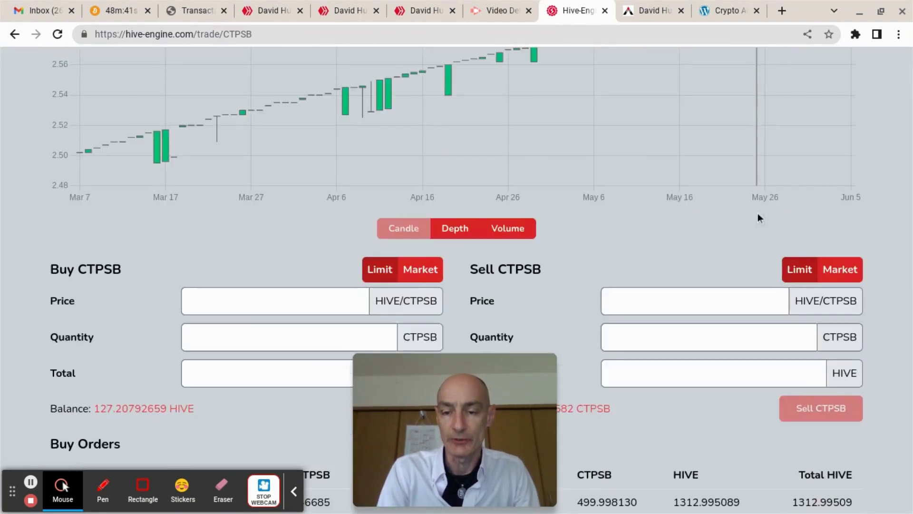
{"action": "scroll", "coordinate": [757, 212], "scroll_direction": "up", "scroll_amount": 1}
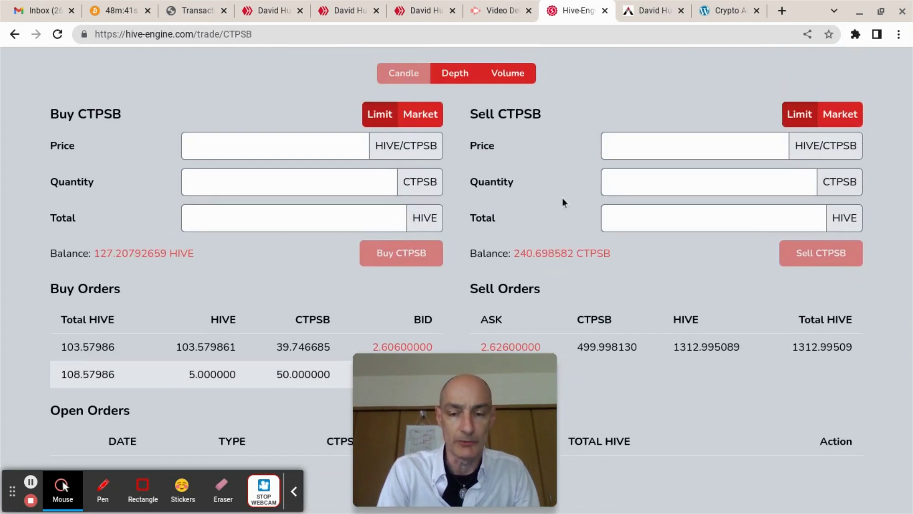
{"action": "scroll", "coordinate": [497, 176], "scroll_direction": "down", "scroll_amount": 1}
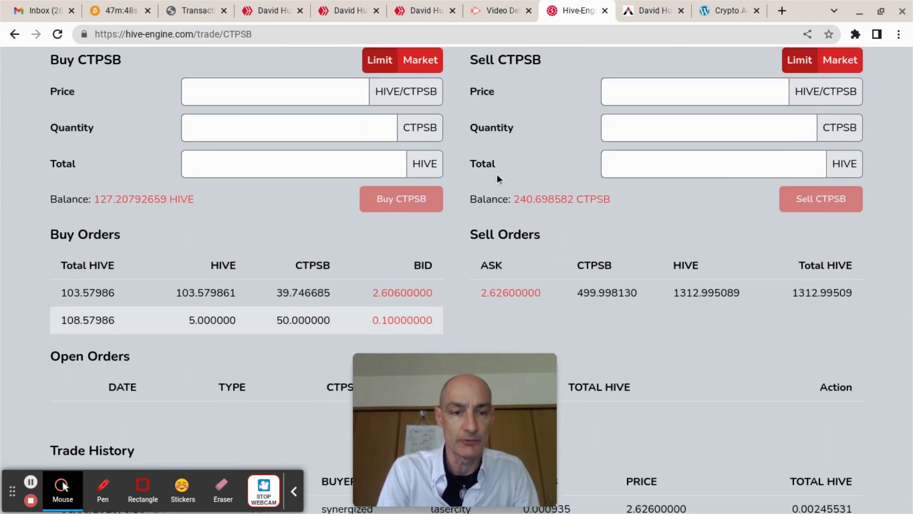
Fill the CTPSB buy form with the 2.626 ask price and quantity 10, totalling 26.26 HIVE.
{"action": "left_click", "coordinate": [240, 127]}
{"action": "type", "text": "10"}
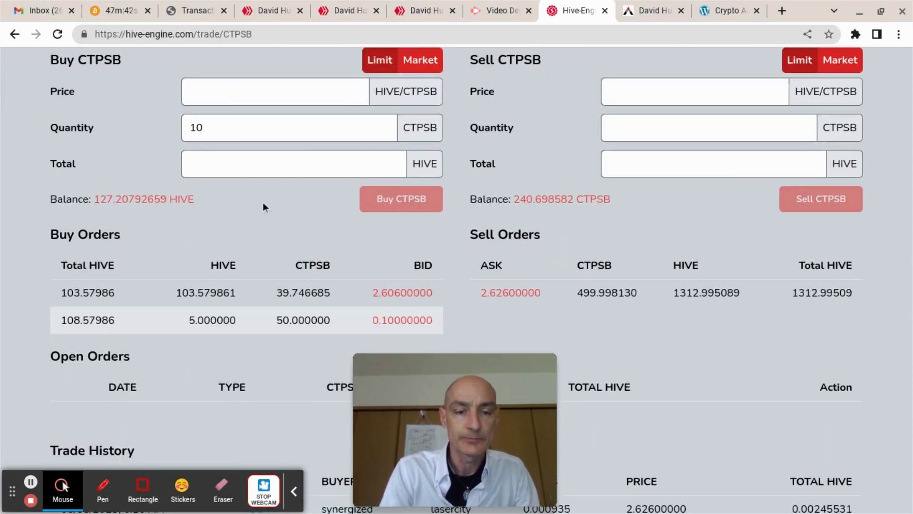
{"action": "left_click", "coordinate": [502, 292]}
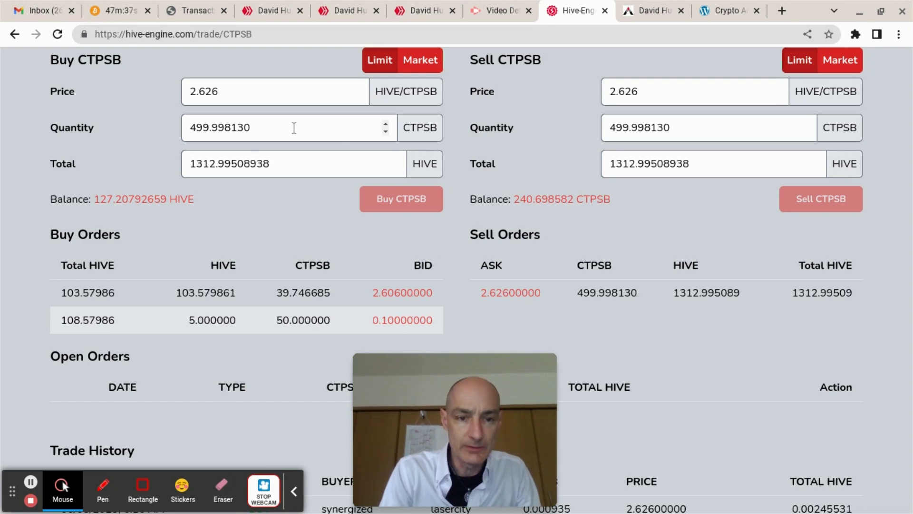
{"action": "left_click_drag", "start_coordinate": [291, 126], "coordinate": [148, 130]}
{"action": "type", "text": "10"}
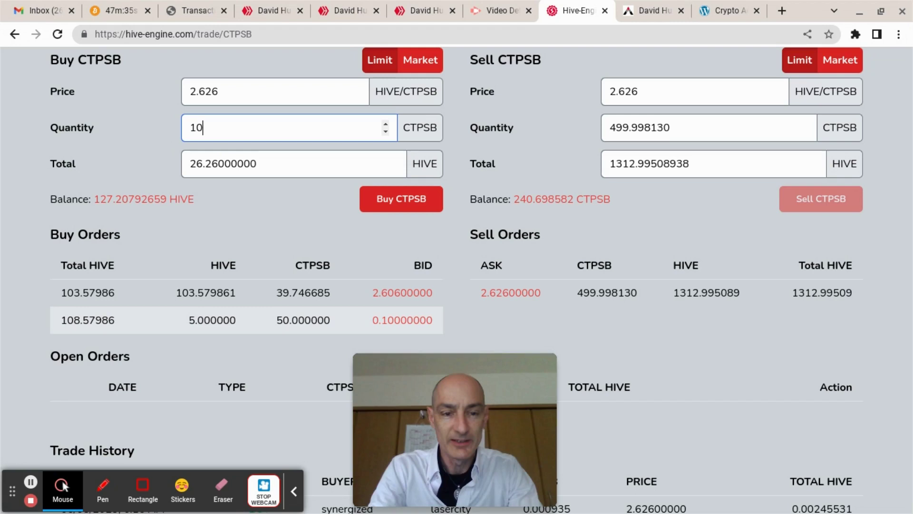
{"action": "left_click", "coordinate": [242, 194]}
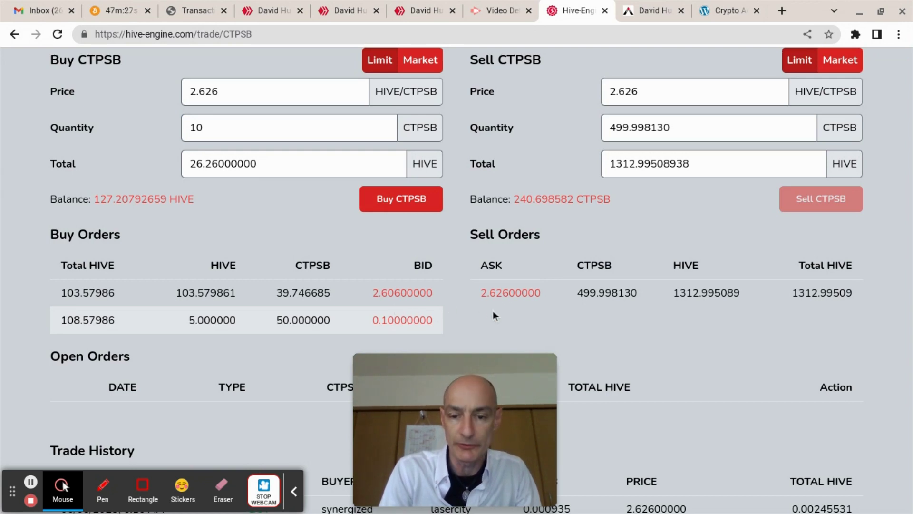
Place and confirm the 10 CTPSB buy at 2.626, then check Trade History for the 26.26 HIVE fill.
{"action": "left_click", "coordinate": [401, 199]}
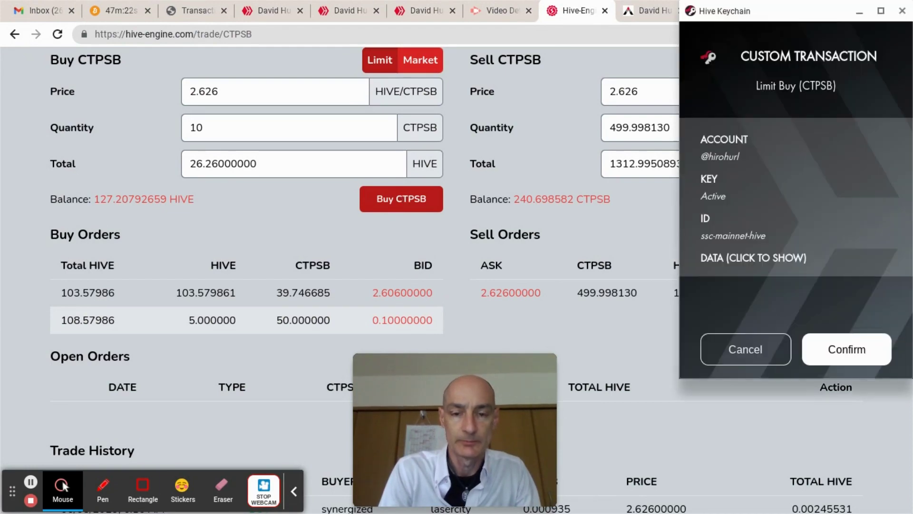
{"action": "left_click", "coordinate": [845, 351]}
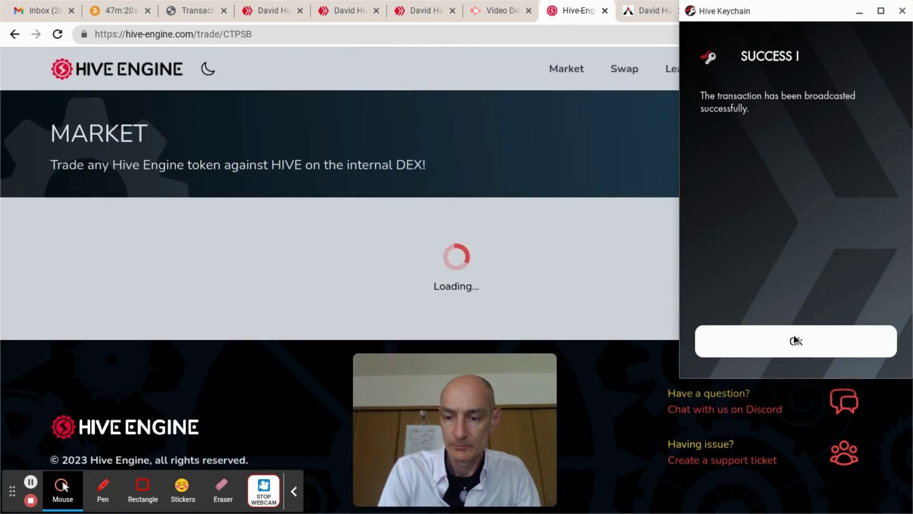
{"action": "left_click", "coordinate": [794, 340]}
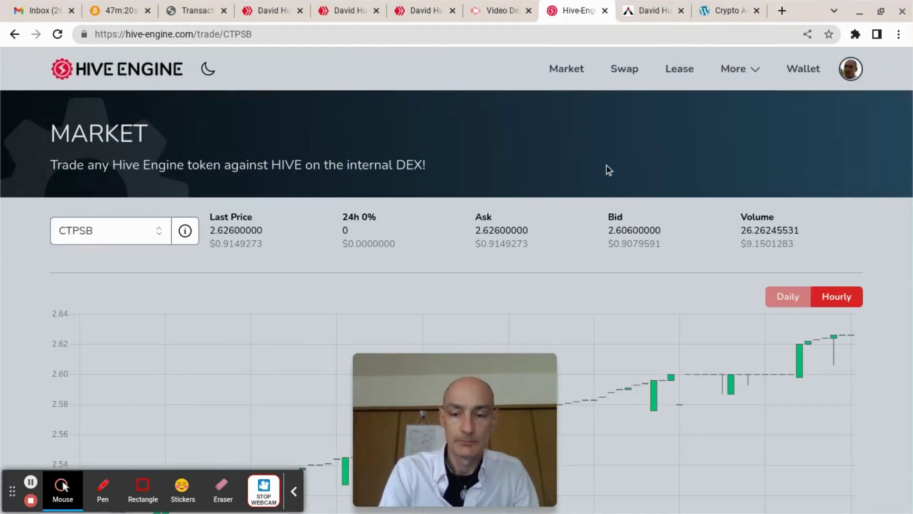
{"action": "scroll", "coordinate": [606, 166], "scroll_direction": "down", "scroll_amount": 15}
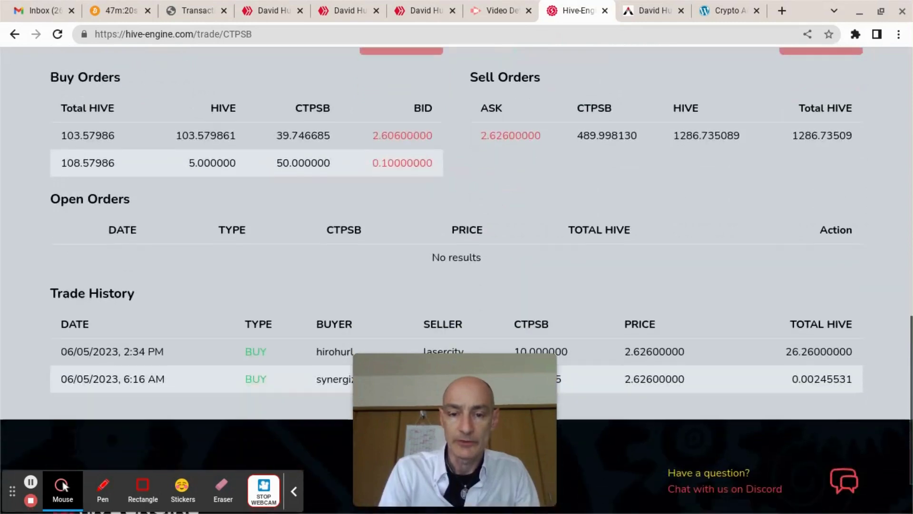
{"action": "scroll", "coordinate": [456, 280], "scroll_direction": "down", "scroll_amount": 2}
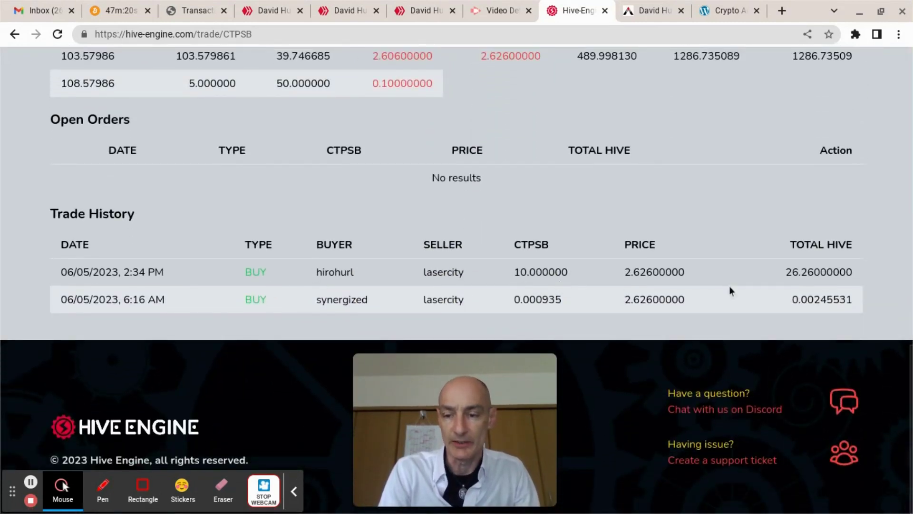
{"action": "scroll", "coordinate": [729, 286], "scroll_direction": "up", "scroll_amount": 17}
Return to the Hive Engine token wallet and scroll to the balances, now 250.698582 CTPSB.
{"action": "left_click", "coordinate": [809, 70]}
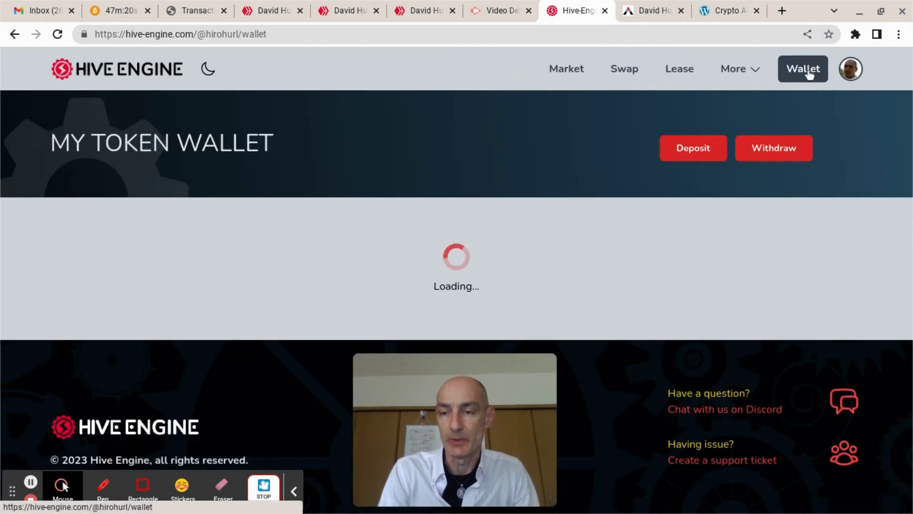
{"action": "scroll", "coordinate": [304, 173], "scroll_direction": "down", "scroll_amount": 3}
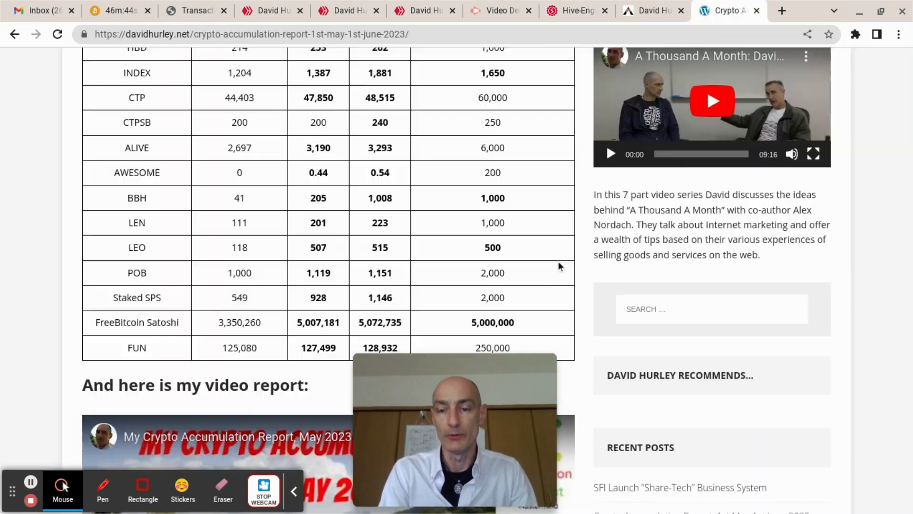
Return to the accumulation report and scroll to the holdings table showing CTPSB at 240 against a 250 target.
{"action": "left_click", "coordinate": [718, 10]}
{"action": "scroll", "coordinate": [561, 270], "scroll_direction": "up", "scroll_amount": 2}
{"action": "scroll", "coordinate": [561, 270], "scroll_direction": "down", "scroll_amount": 1}
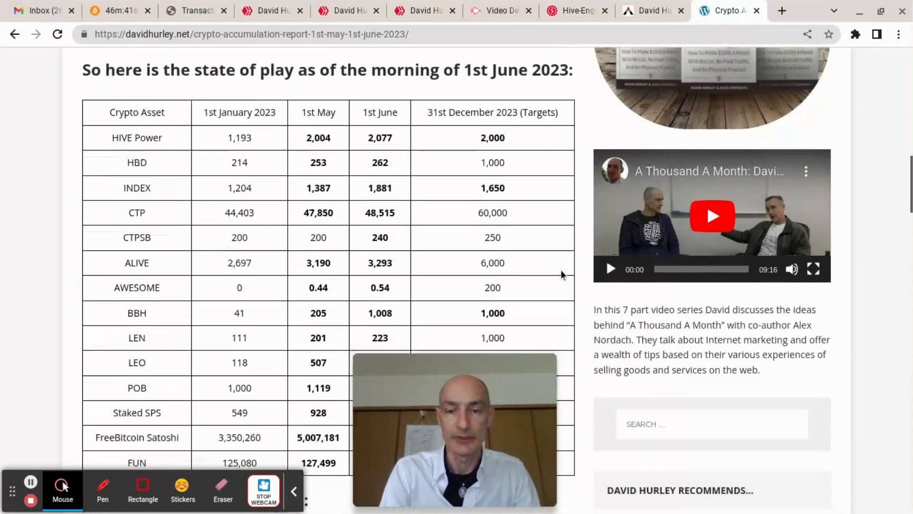
{"action": "scroll", "coordinate": [527, 163], "scroll_direction": "down", "scroll_amount": 1}
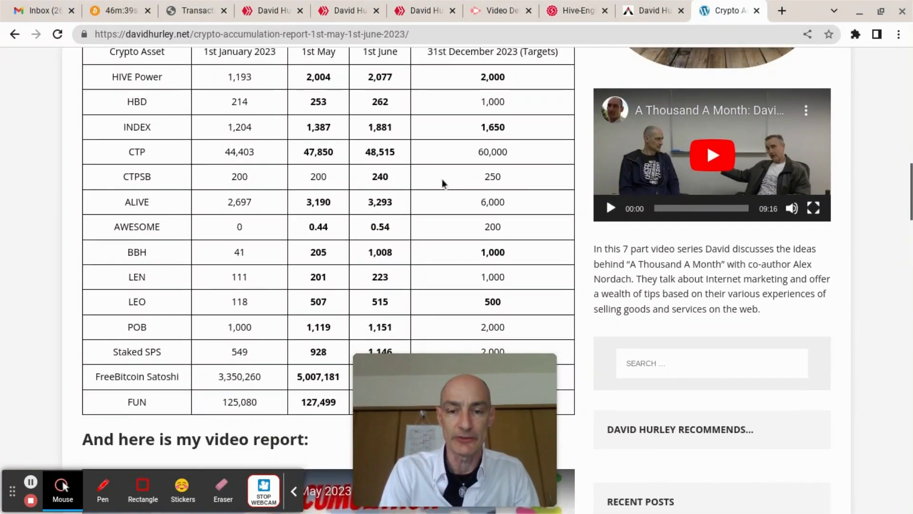